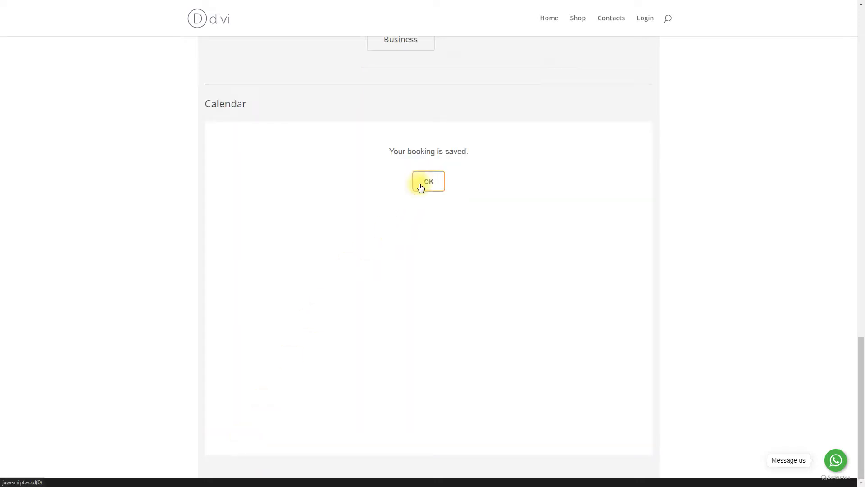
# Step: Dismiss the booking-saved message and log in with the owner's e-mail and saved password
pyautogui.click(420, 182)
pyautogui.click(646, 19)
pyautogui.click(377, 75)
pyautogui.click(373, 98)
pyautogui.click(331, 120)
pyautogui.click(298, 136)
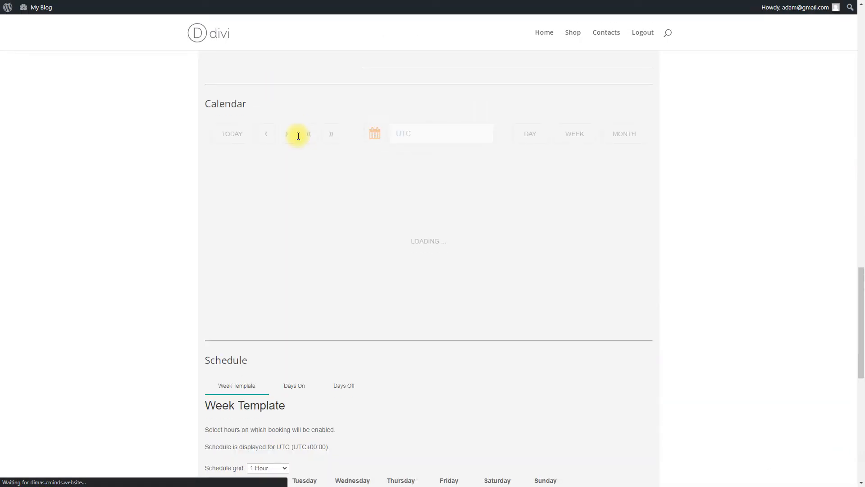
# Step: Make 3–6 am Monday–Thursday and Saturday 6 and 9 am bookable in the Week Template
pyautogui.scroll(-5, 169, 168)
pyautogui.scroll(-5, 168, 164)
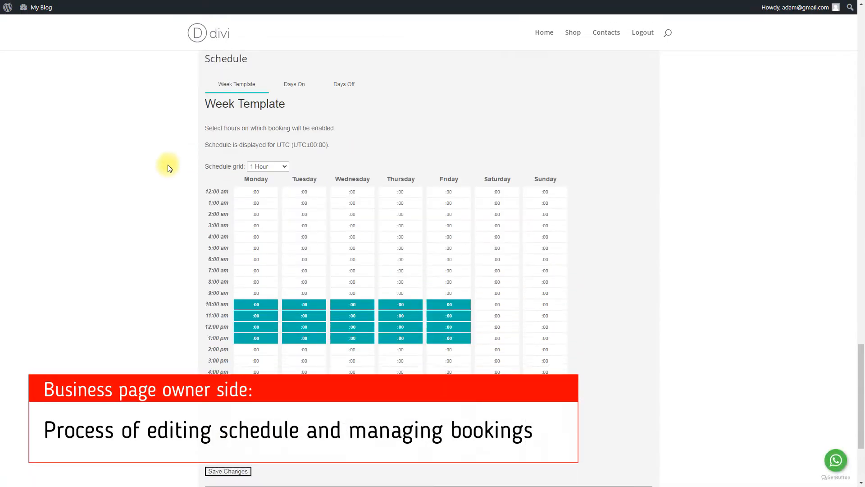
pyautogui.moveTo(257, 199); pyautogui.dragTo(410, 233)
pyautogui.click(497, 235)
pyautogui.click(500, 265)
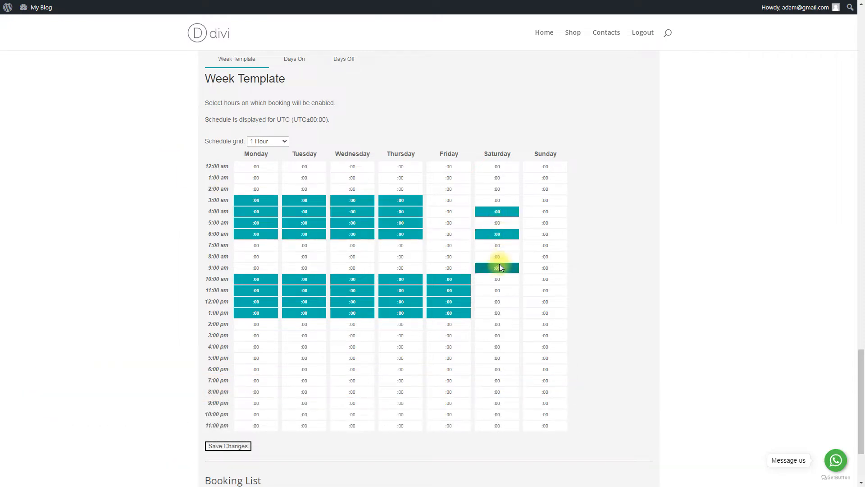
# Step: Add July 16, 3:00–6:00 am as an extra day on
pyautogui.click(294, 59)
pyautogui.click(242, 299)
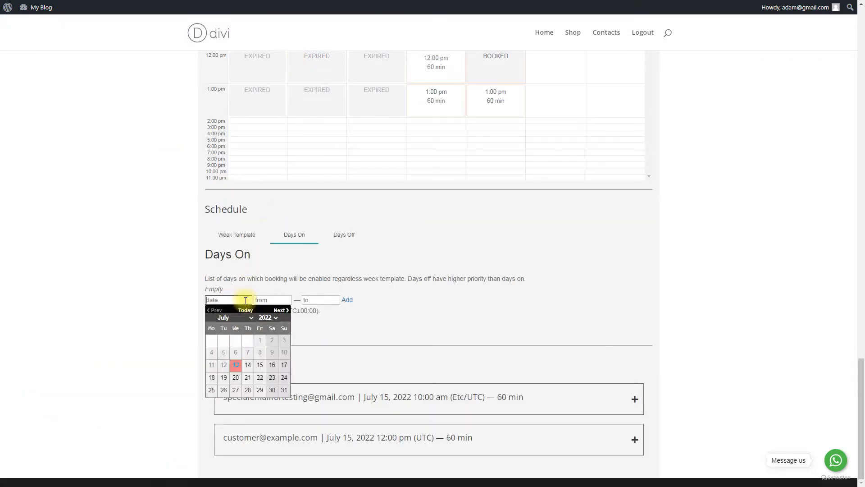
pyautogui.click(271, 366)
pyautogui.click(274, 300)
pyautogui.scroll(-3, 266, 343)
pyautogui.click(270, 351)
pyautogui.click(311, 299)
pyautogui.scroll(-2, 319, 354)
pyautogui.click(319, 364)
pyautogui.click(347, 300)
# Step: Mark July 28 as a day off in Days Off
pyautogui.click(344, 239)
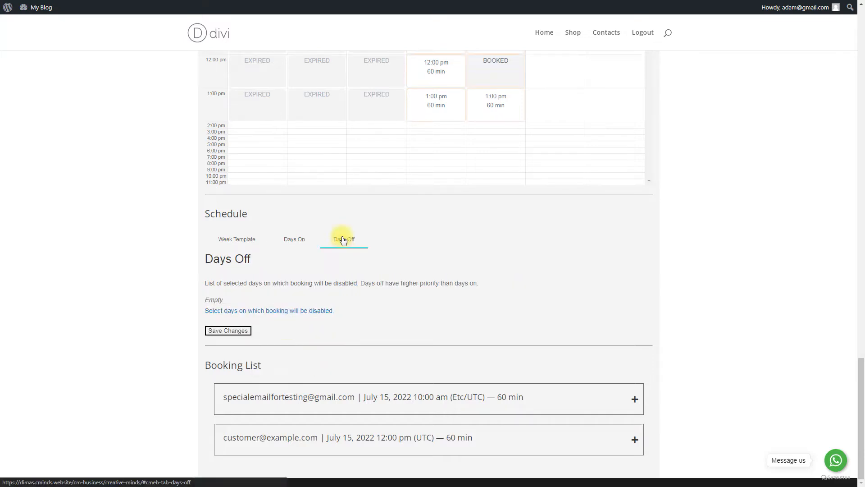
pyautogui.click(251, 311)
pyautogui.click(251, 373)
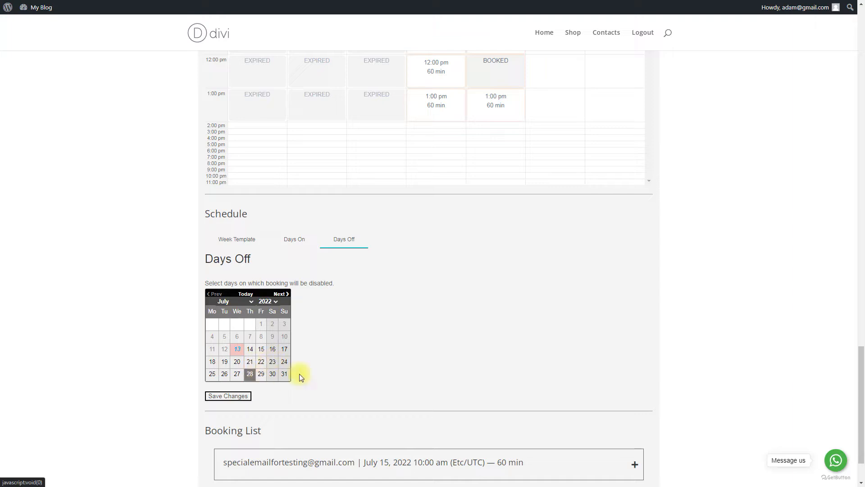
# Step: Review the July 15 noon booking's info, form info and discussion history, then accept it
pyautogui.scroll(-2, 353, 345)
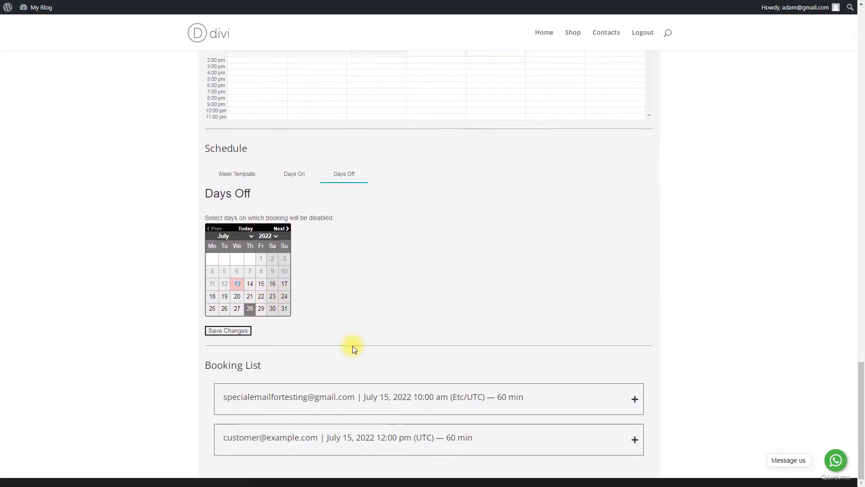
pyautogui.click(405, 447)
pyautogui.scroll(-2, 335, 367)
pyautogui.click(335, 368)
pyautogui.scroll(-3, 334, 371)
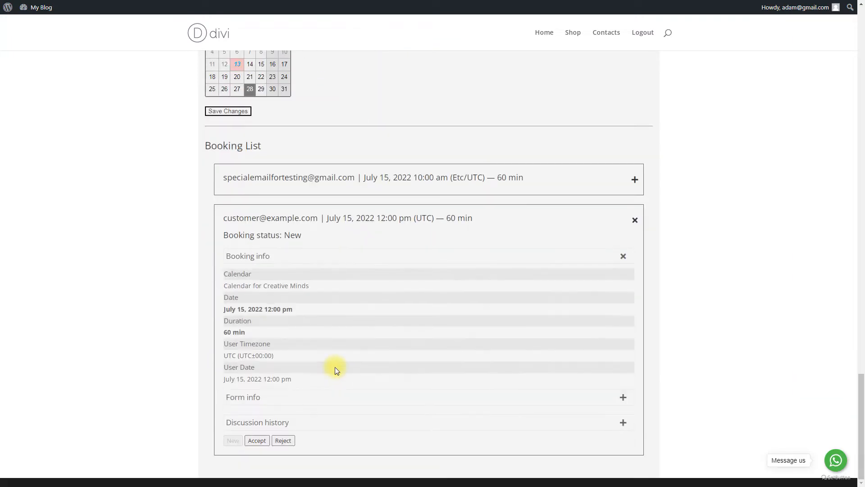
pyautogui.click(313, 400)
pyautogui.scroll(-2, 313, 406)
pyautogui.click(310, 414)
pyautogui.scroll(-3, 310, 414)
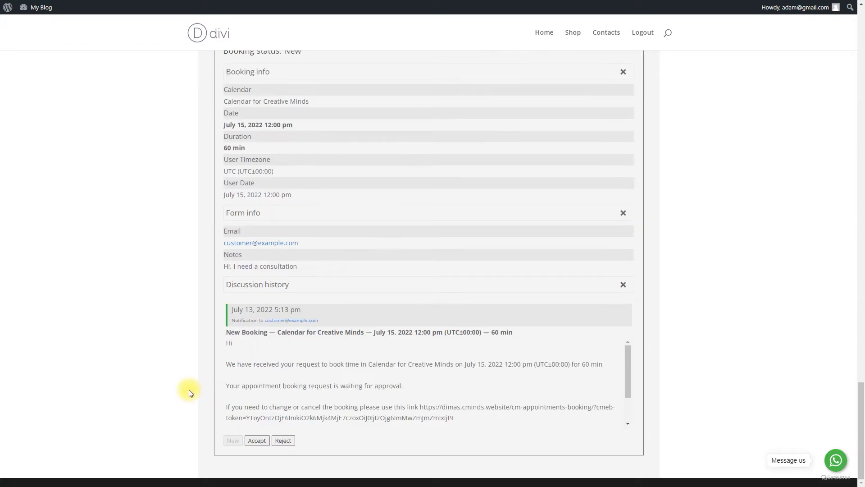
pyautogui.click(257, 440)
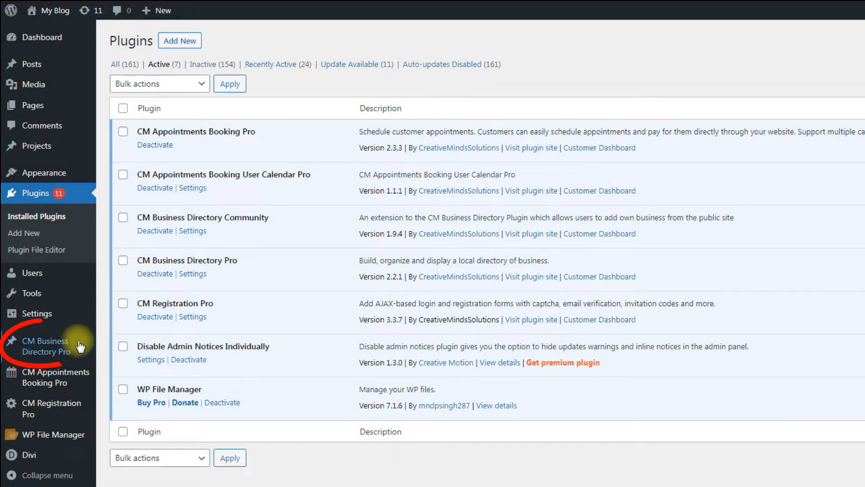
# Step: Edit the Creative Minds business, enter the owner's e-mail and tick 'Create user if not exist?'
pyautogui.moveTo(50, 347)
pyautogui.click(135, 344)
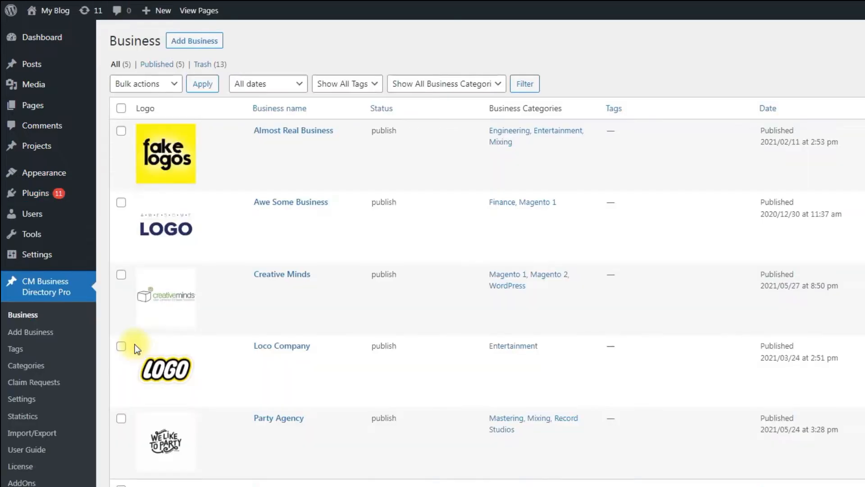
pyautogui.click(260, 289)
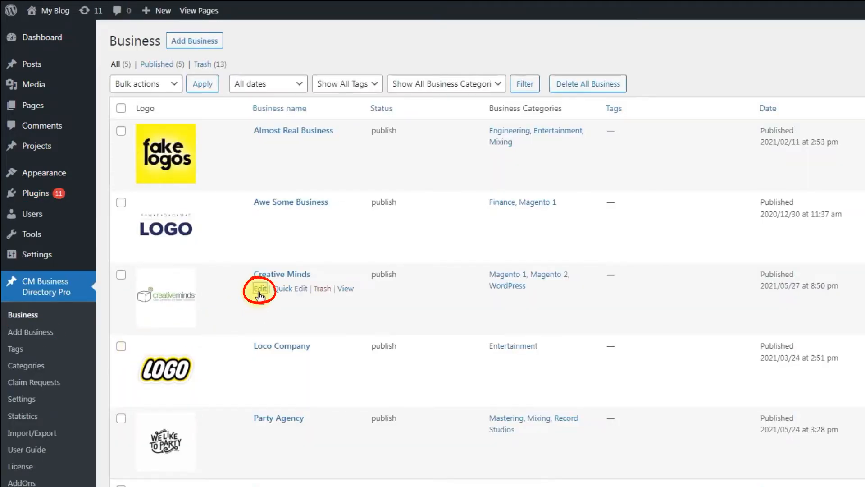
pyautogui.scroll(-20, 131, 199)
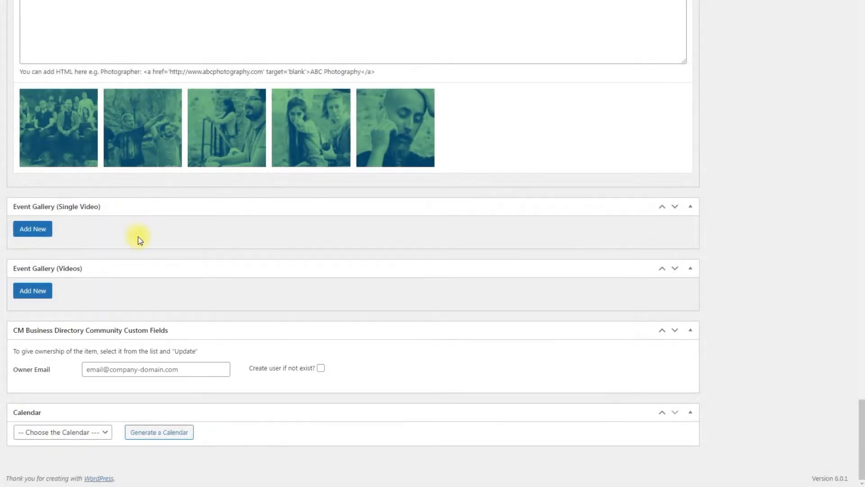
pyautogui.click(178, 368)
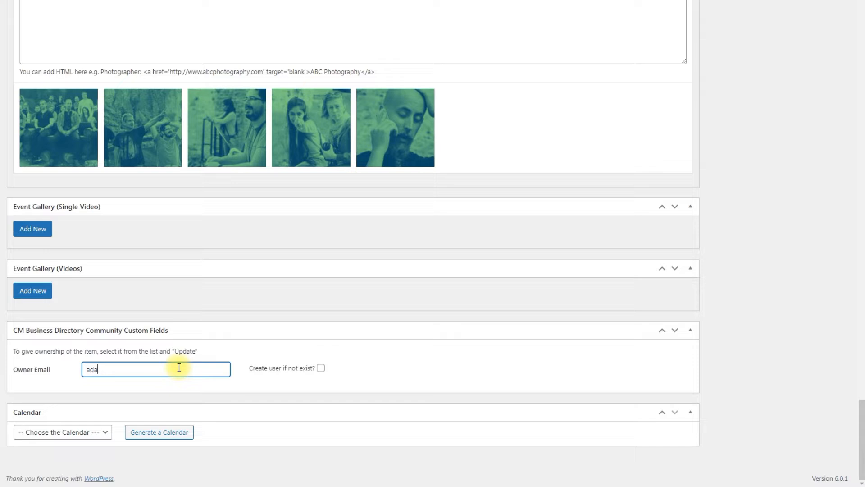
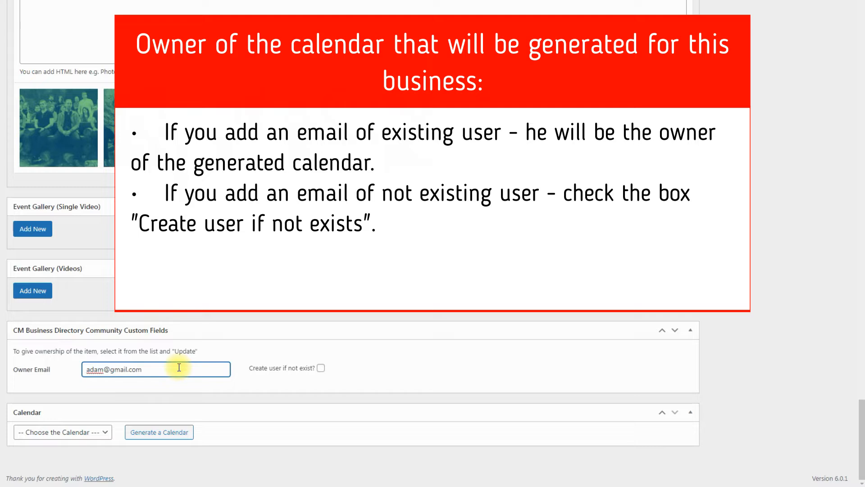
pyautogui.click(320, 367)
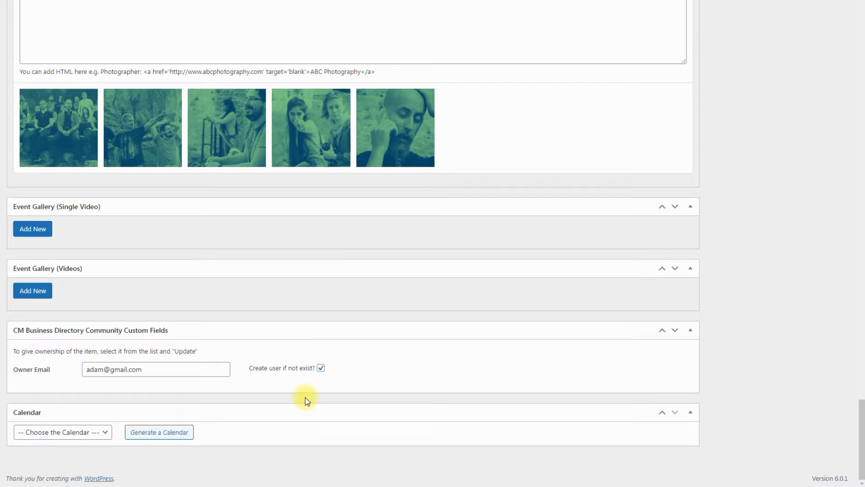
# Step: Generate a calendar, select 'Calendar for Creative Minds' for the business, and update the entry
pyautogui.click(172, 433)
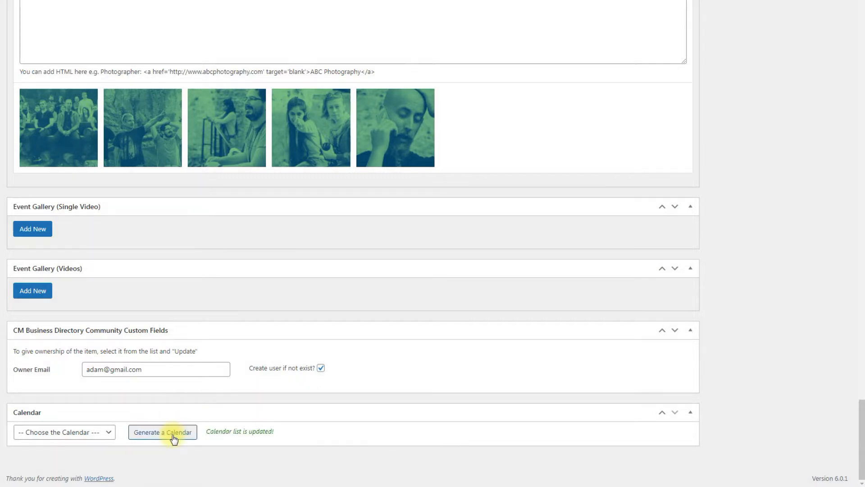
pyautogui.click(107, 434)
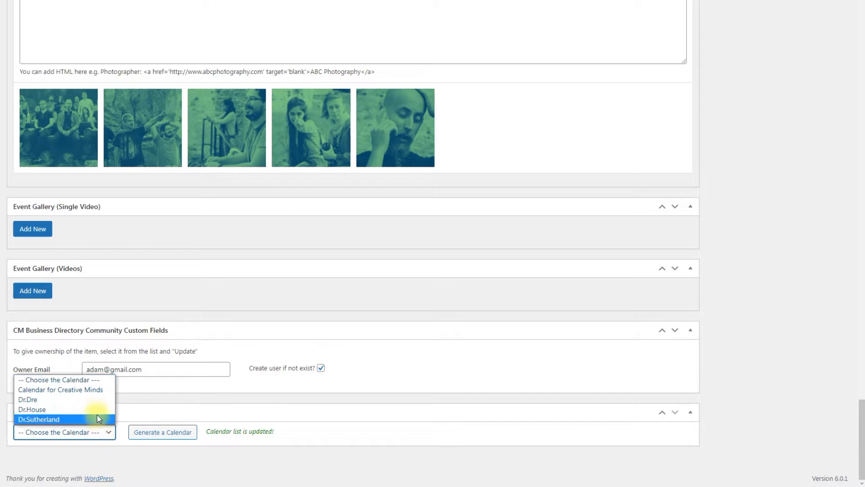
pyautogui.click(96, 391)
pyautogui.click(113, 397)
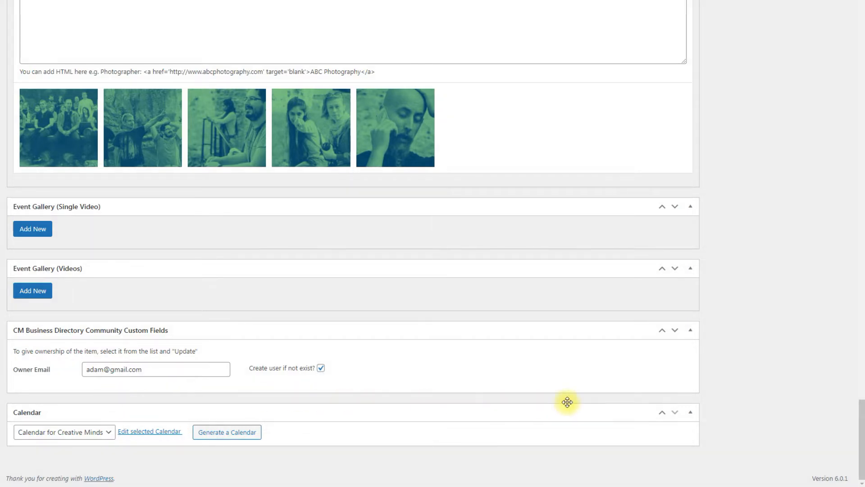
pyautogui.scroll(5, 724, 394)
pyautogui.scroll(20, 723, 393)
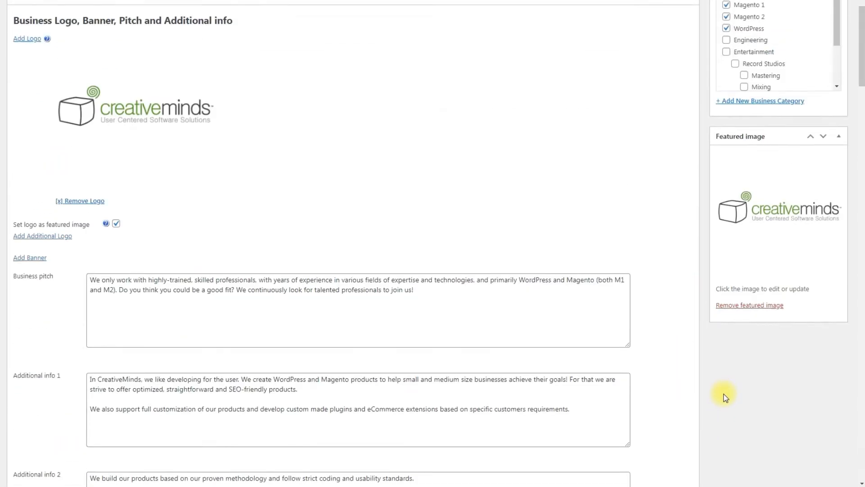
pyautogui.click(818, 133)
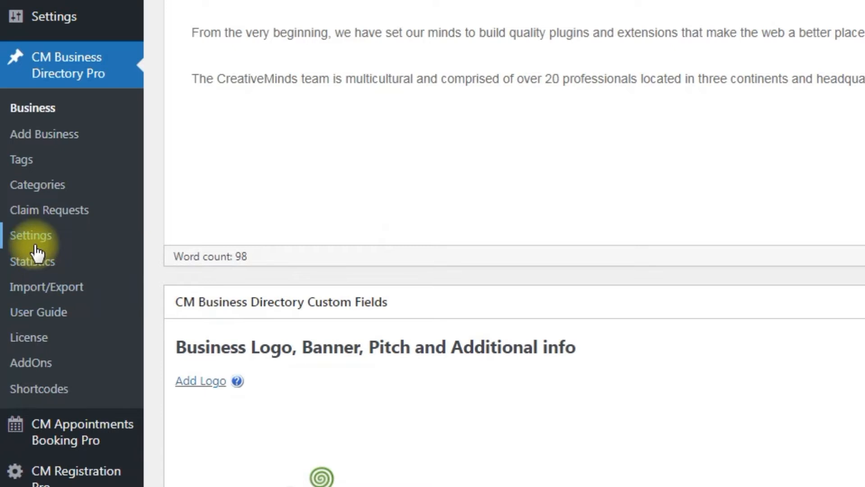
# Step: Set Autocreation Calendars for new Businesses to Yes on the Business Calendar tab and update
pyautogui.click(35, 246)
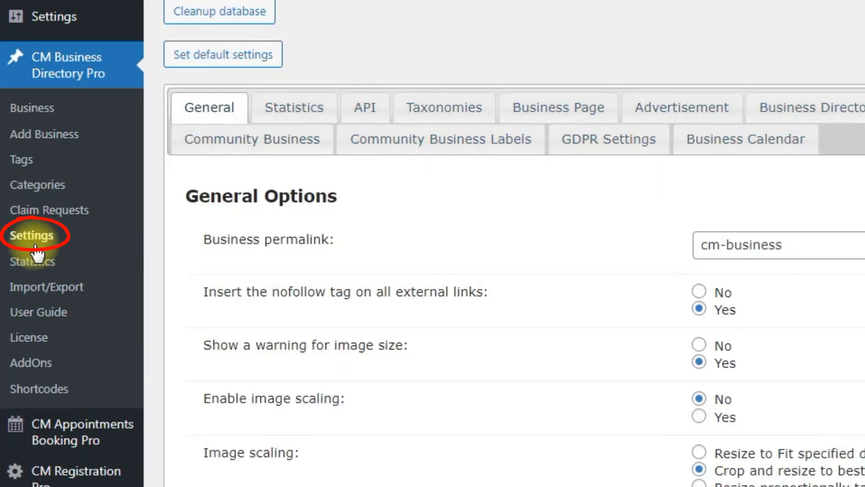
pyautogui.click(719, 149)
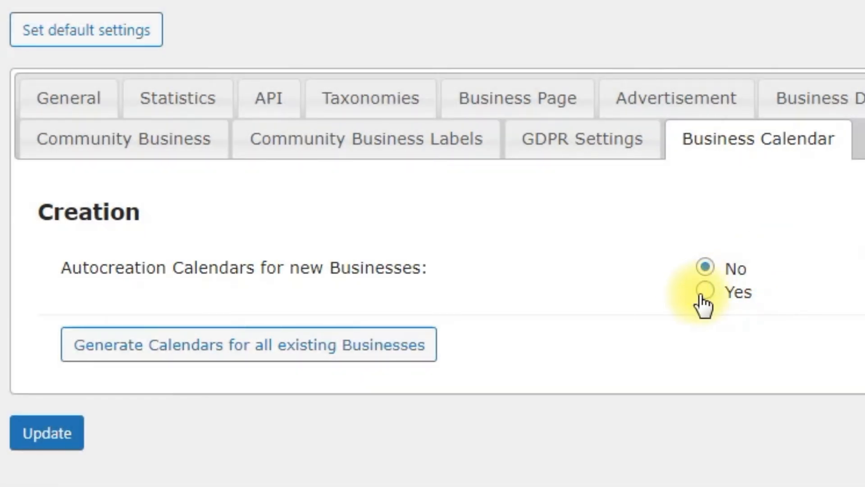
pyautogui.click(705, 291)
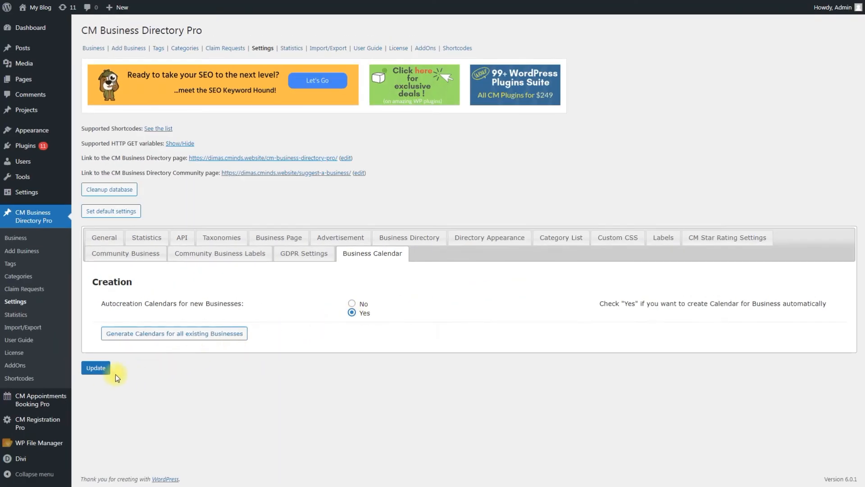
pyautogui.click(102, 372)
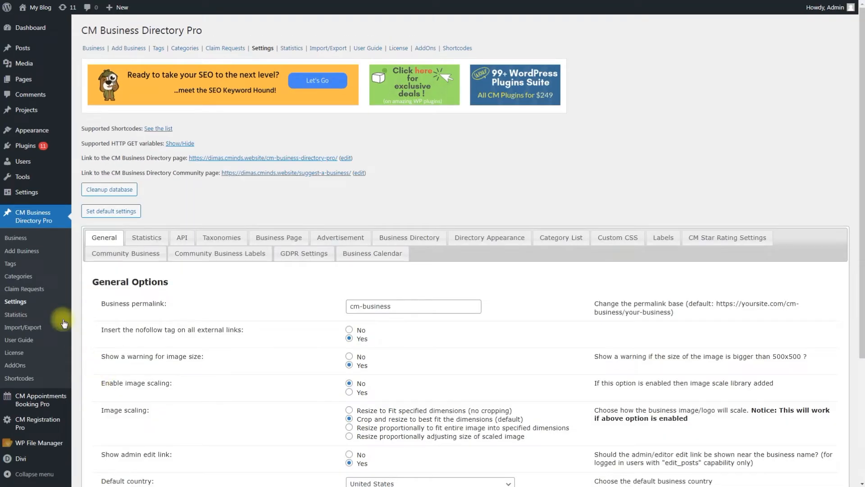
# Step: Open the Creative Minds public listing page in a new window
pyautogui.click(37, 241)
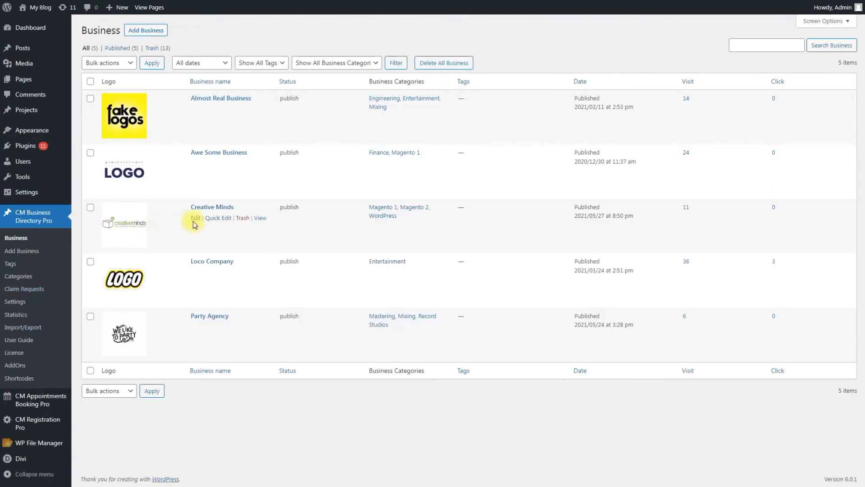
pyautogui.rightClick(259, 220)
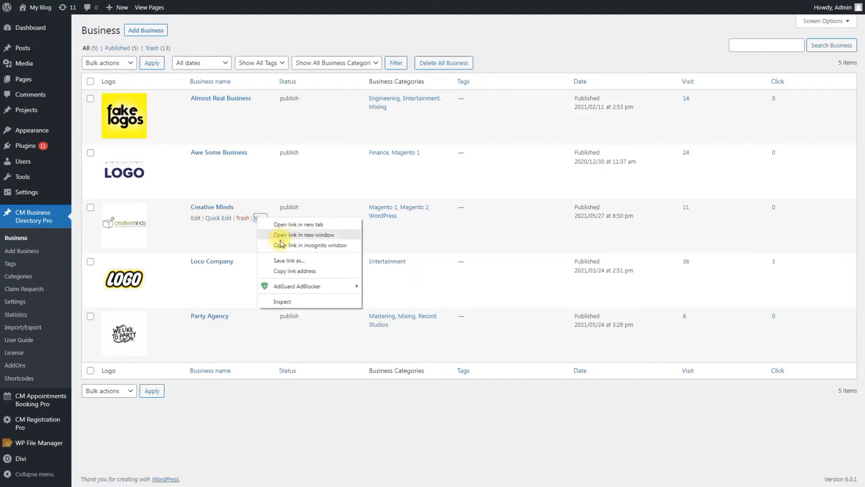
pyautogui.click(281, 243)
pyautogui.scroll(-20, 438, 260)
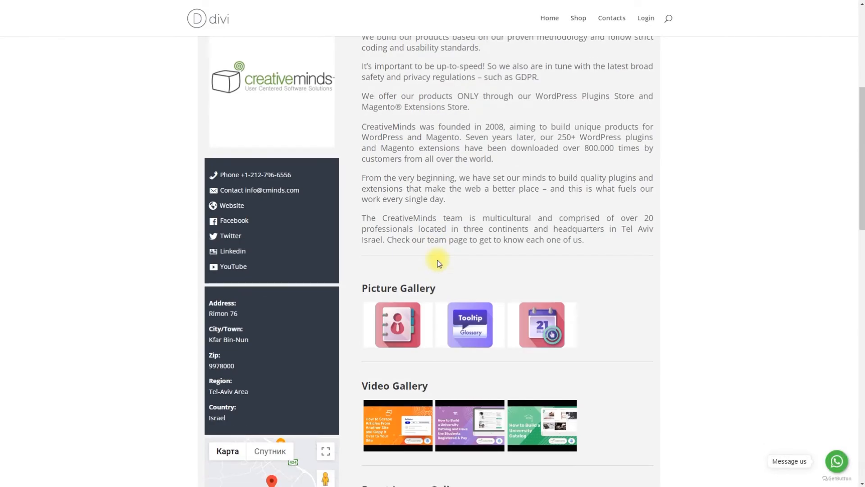
pyautogui.scroll(-3, 438, 260)
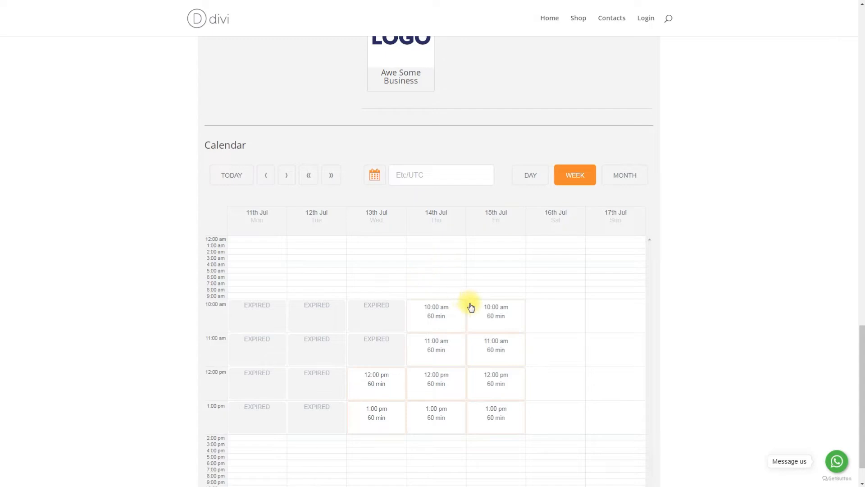
# Step: Book the 15 July 10:00 am slot with the booker's e-mail and note 'Hi, I need a consultation'
pyautogui.click(471, 308)
pyautogui.click(442, 325)
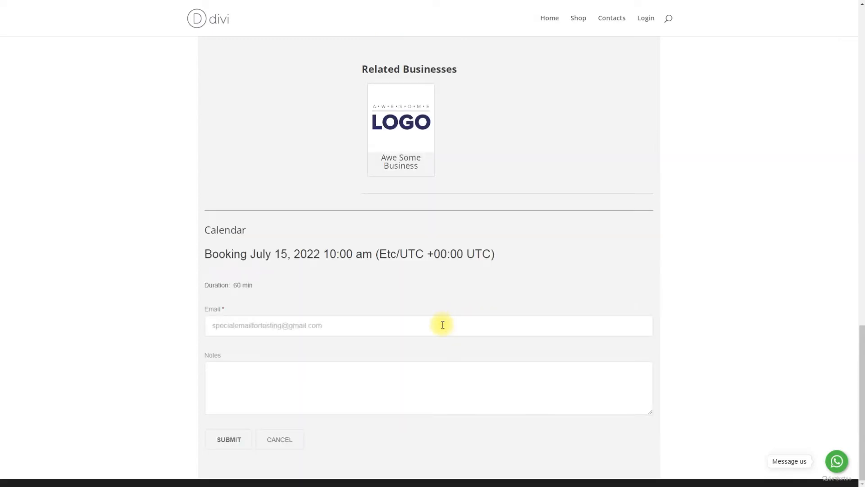
pyautogui.click(433, 373)
pyautogui.write('Hi, I need a consultation')
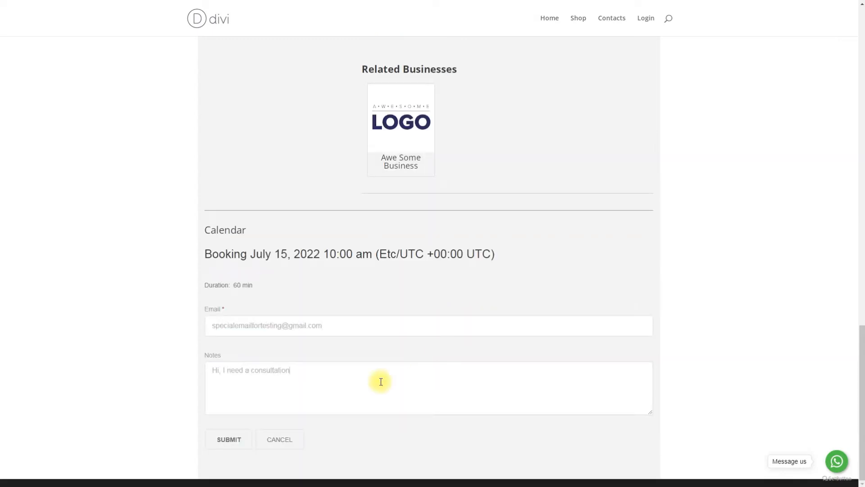
pyautogui.click(229, 440)
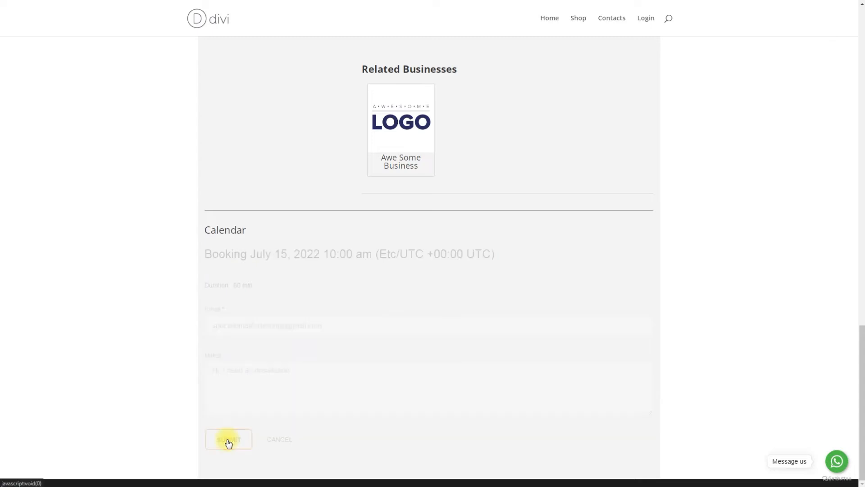
# Step: Bring up the site login form to sign in
pyautogui.scroll(15, 429, 188)
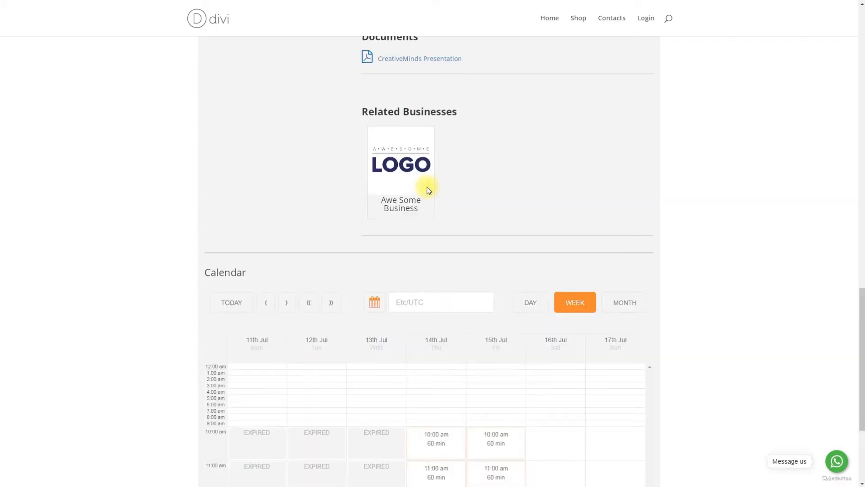
pyautogui.click(647, 22)
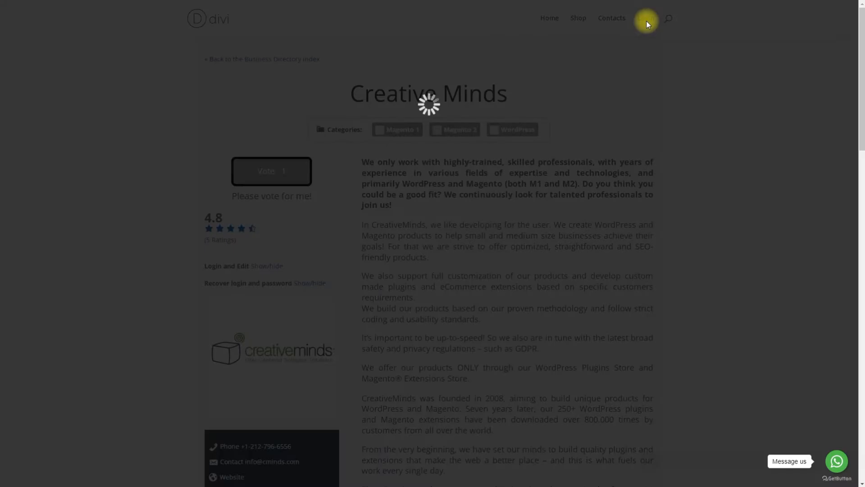
pyautogui.click(409, 73)
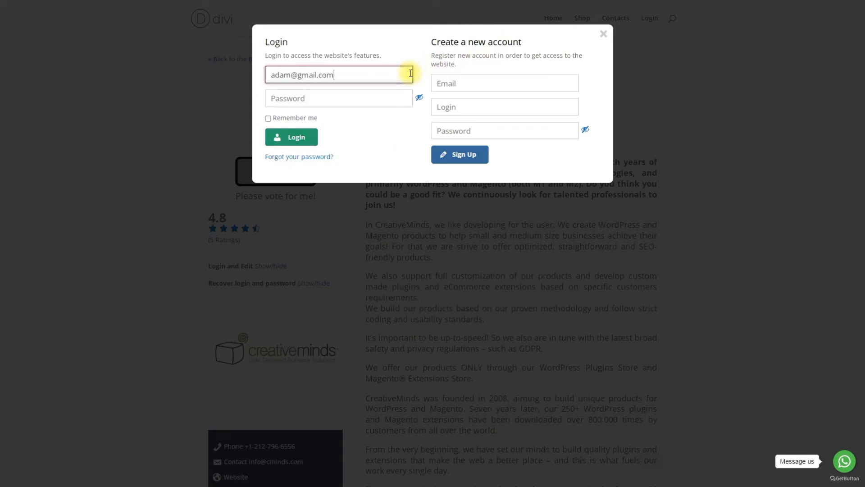
# Step: Log in with the owner's e-mail and account password
pyautogui.click(394, 97)
pyautogui.write('123')
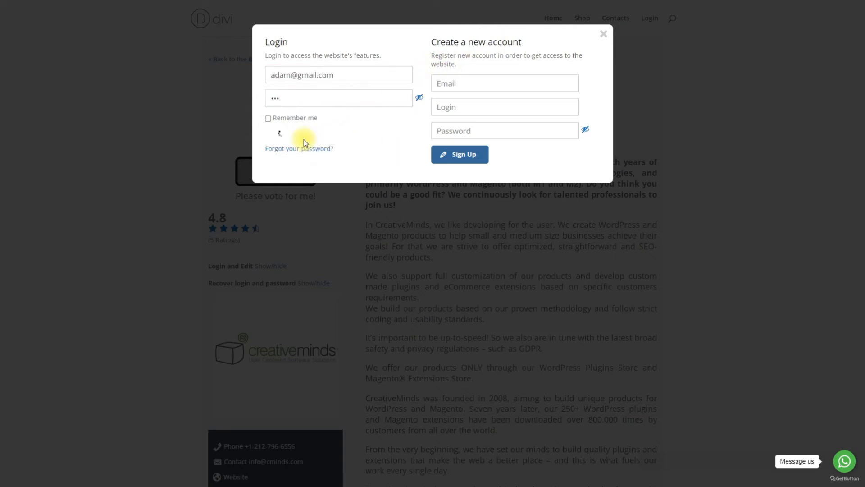
pyautogui.click(303, 139)
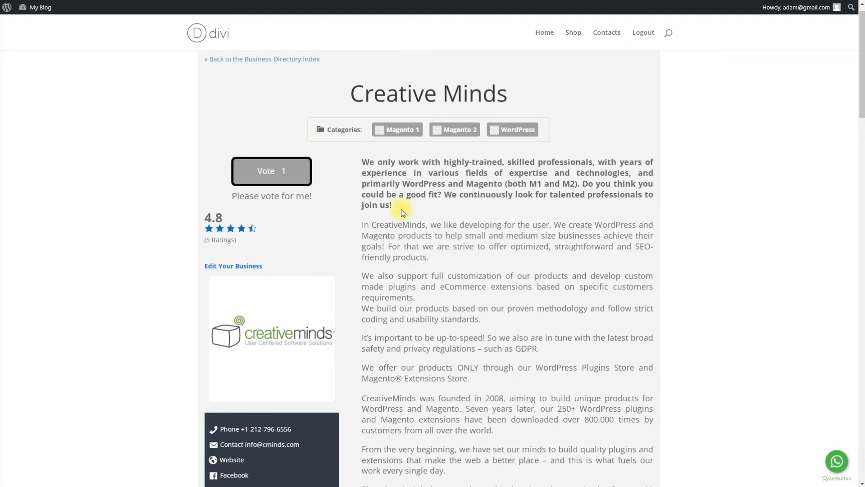
# Step: Enable 3–5 am Monday–Thursday and Saturday 3:00 am in the Week Template
pyautogui.scroll(-20, 423, 234)
pyautogui.scroll(-12, 422, 236)
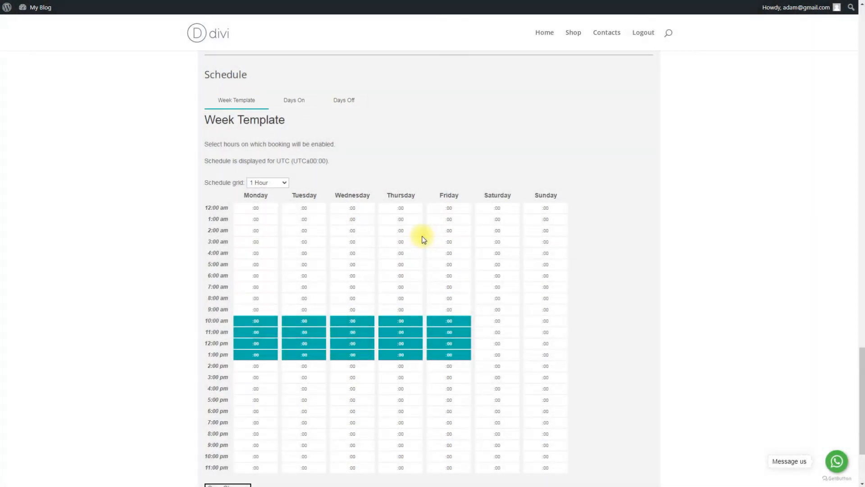
pyautogui.moveTo(254, 242); pyautogui.dragTo(402, 265)
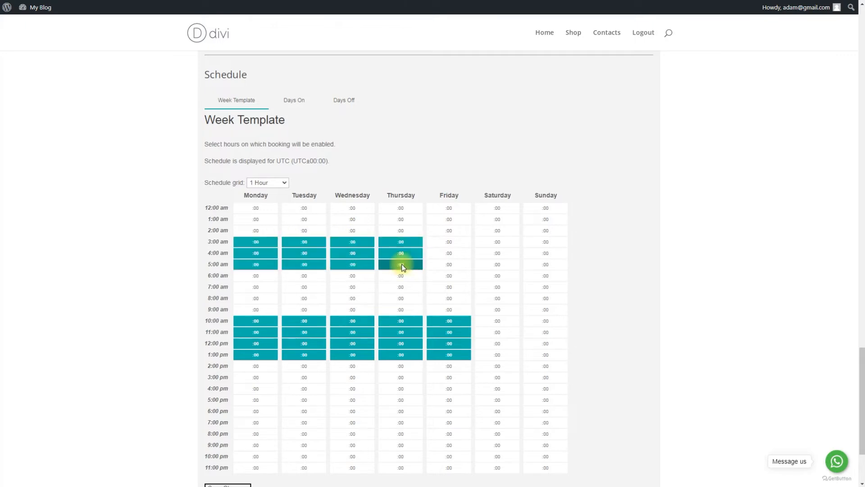
pyautogui.click(489, 246)
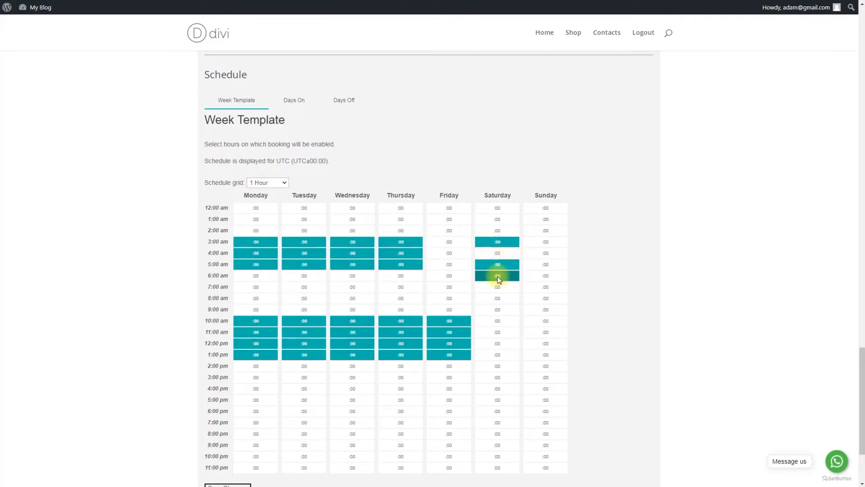
# Step: Add July 23, 2022 as an extra day on with its start and end times
pyautogui.click(294, 99)
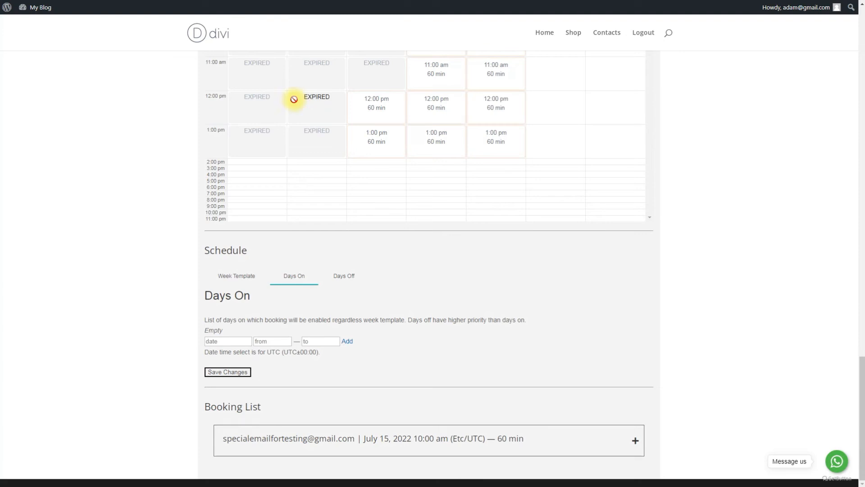
pyautogui.click(242, 341)
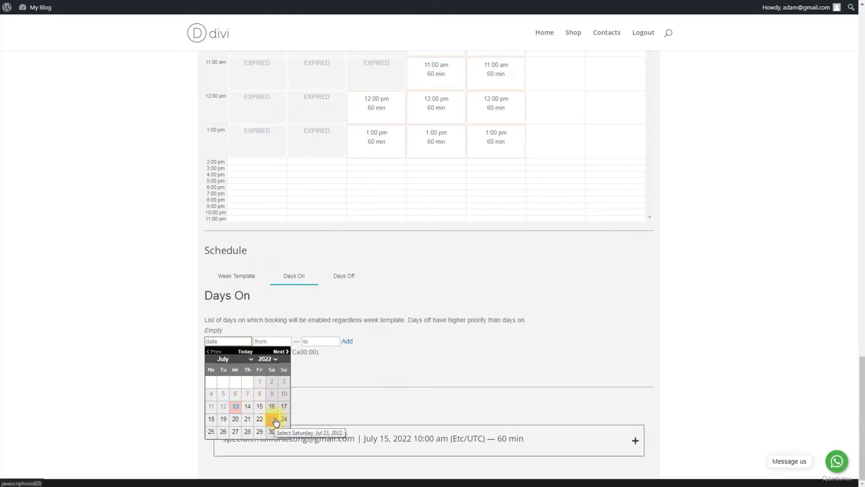
pyautogui.click(271, 419)
pyautogui.click(267, 341)
pyautogui.click(270, 349)
pyautogui.click(310, 341)
pyautogui.click(315, 378)
pyautogui.click(346, 343)
# Step: Mark July 28 as a day off in Days Off
pyautogui.click(344, 275)
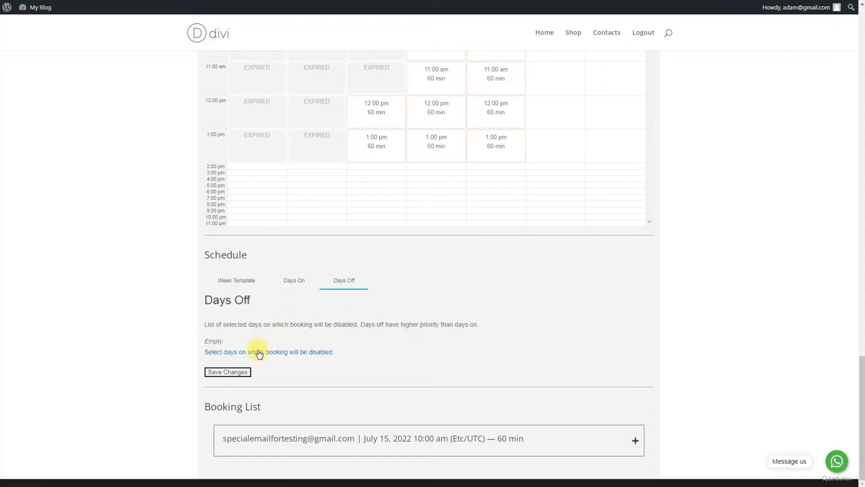
pyautogui.click(259, 352)
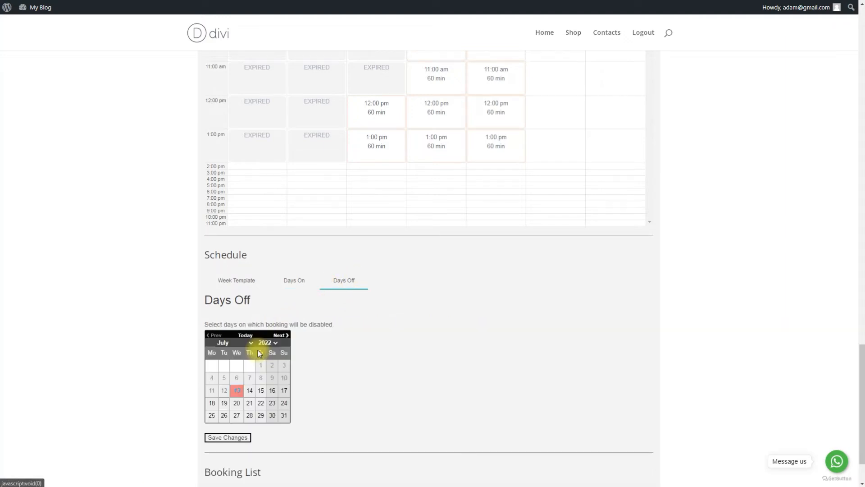
pyautogui.click(249, 415)
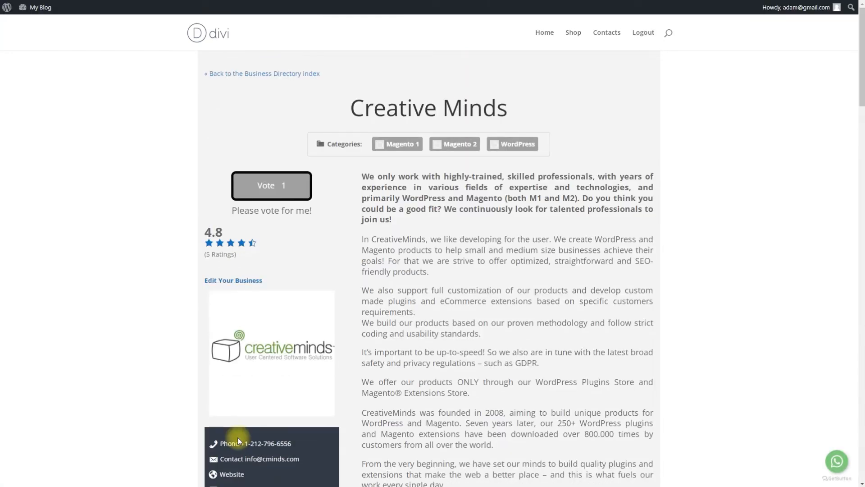
pyautogui.scroll(-20, 237, 439)
pyautogui.scroll(-10, 238, 441)
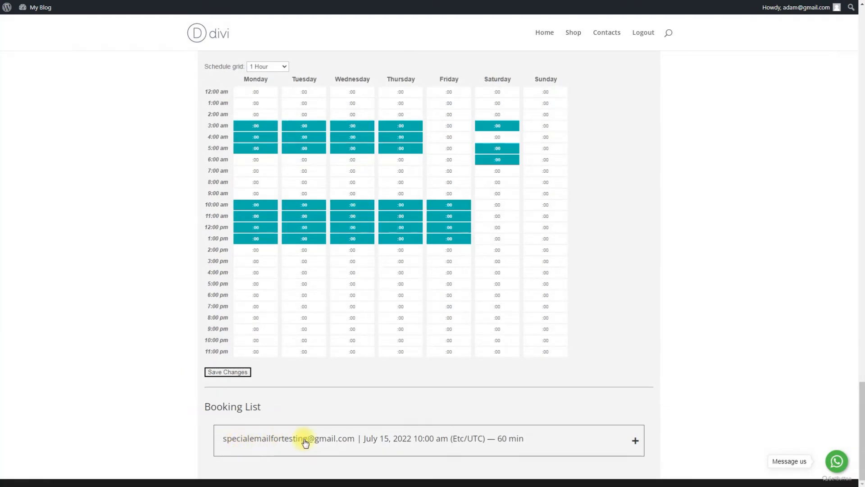
# Step: Open the July 15 booking's info, form answers and discussion history, then accept it
pyautogui.click(562, 441)
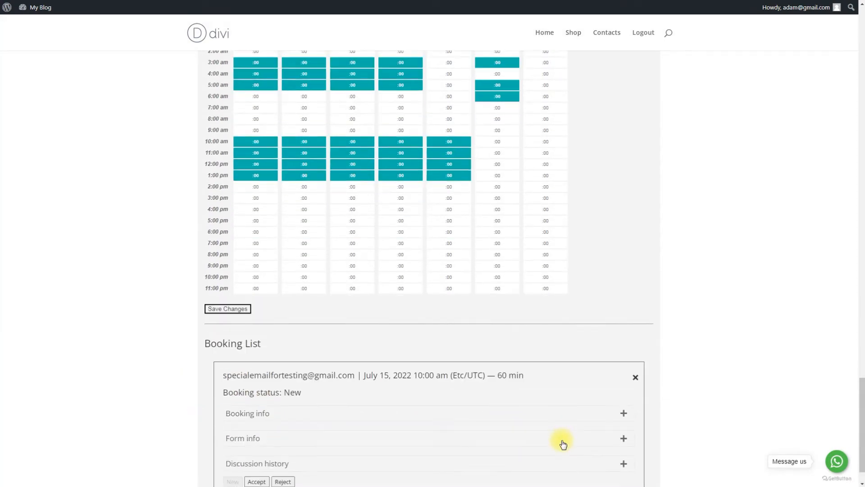
pyautogui.click(465, 376)
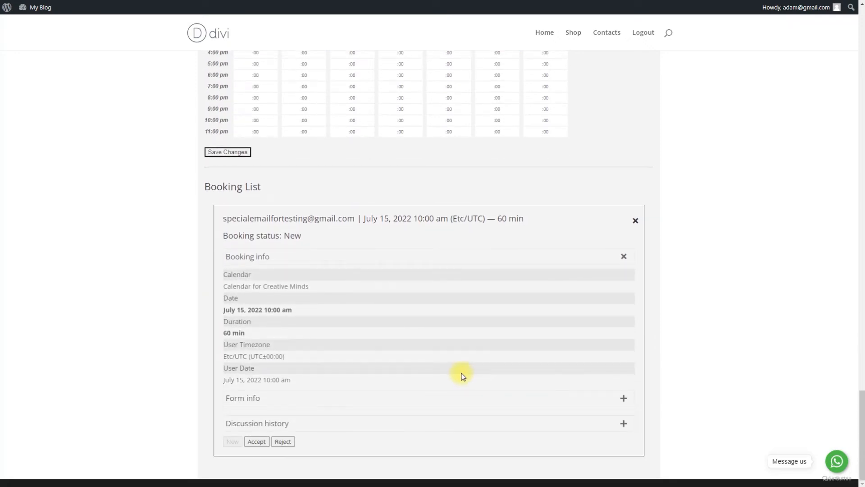
pyautogui.click(439, 399)
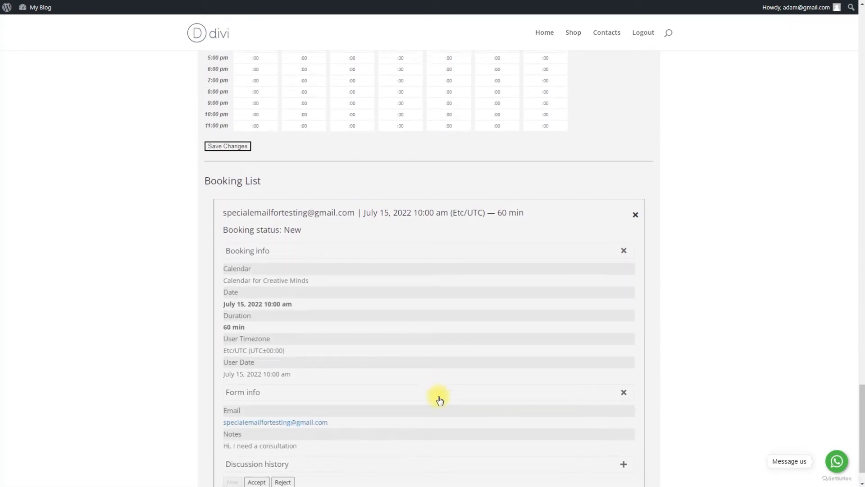
pyautogui.click(431, 422)
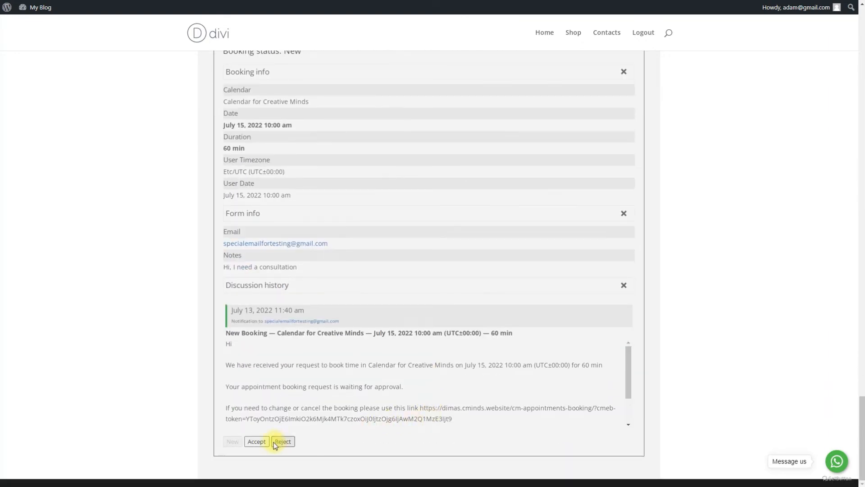
pyautogui.click(262, 444)
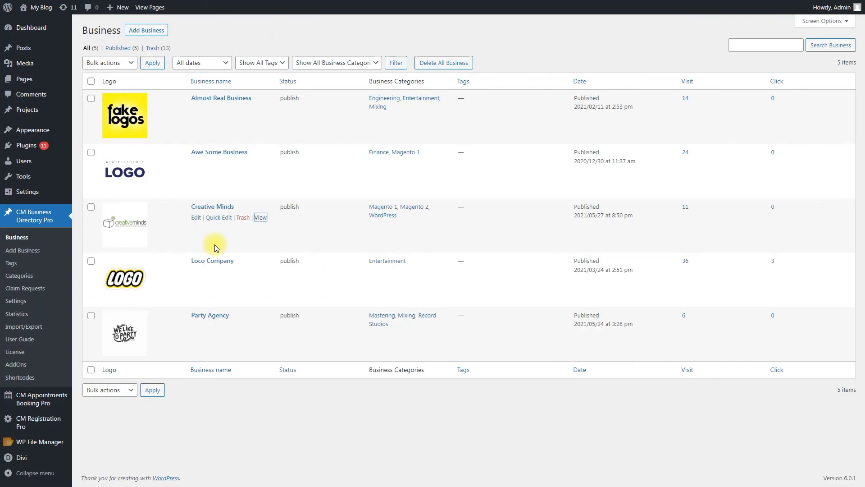
# Step: Set User calendar visibility to Only selected roles in CM Appointments Booking Pro options
pyautogui.moveTo(60, 406)
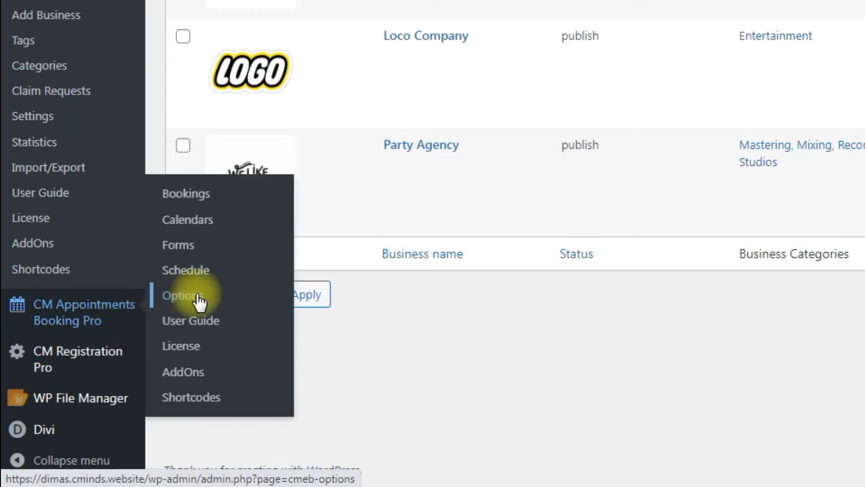
pyautogui.click(199, 301)
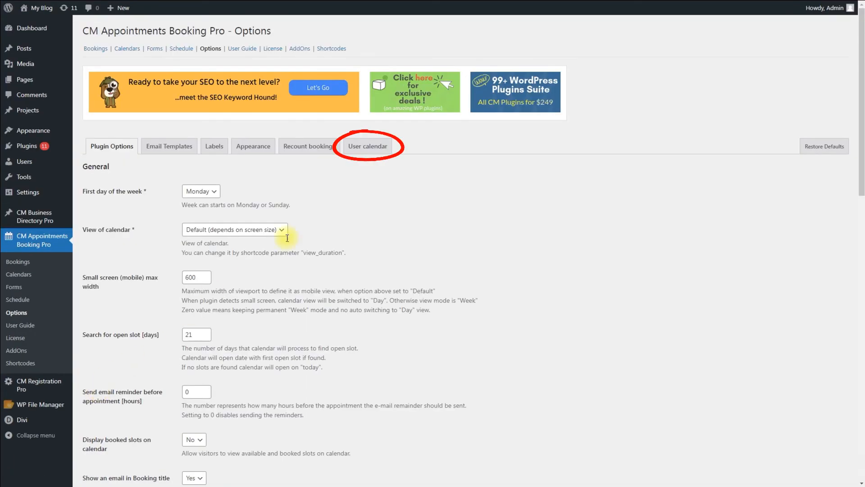
pyautogui.click(379, 149)
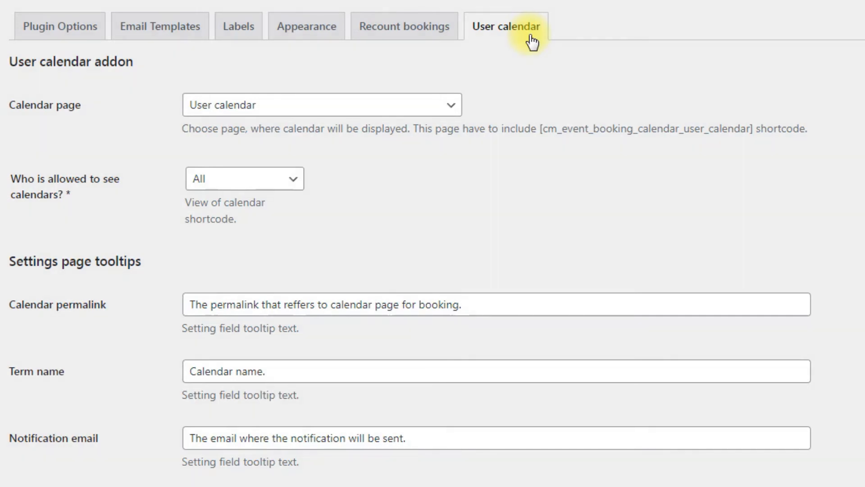
pyautogui.click(294, 180)
pyautogui.click(294, 213)
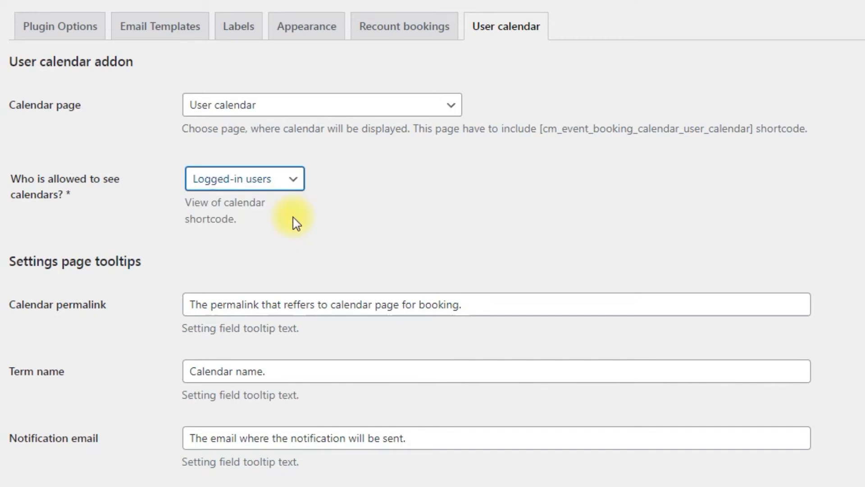
pyautogui.click(298, 179)
pyautogui.click(294, 226)
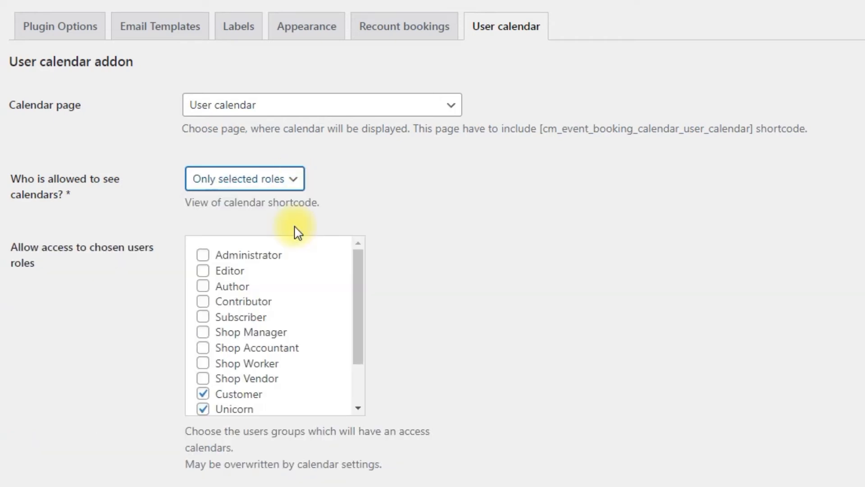
pyautogui.scroll(-2, 297, 232)
pyautogui.scroll(-2, 297, 232)
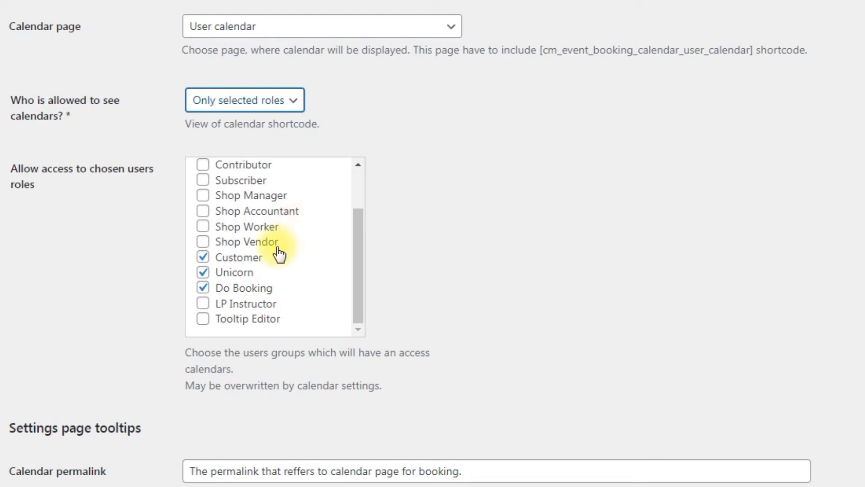
# Step: Grant Shop Vendor, Shop Worker and Tooltip Editor calendar access and save the changes
pyautogui.click(204, 242)
pyautogui.click(204, 227)
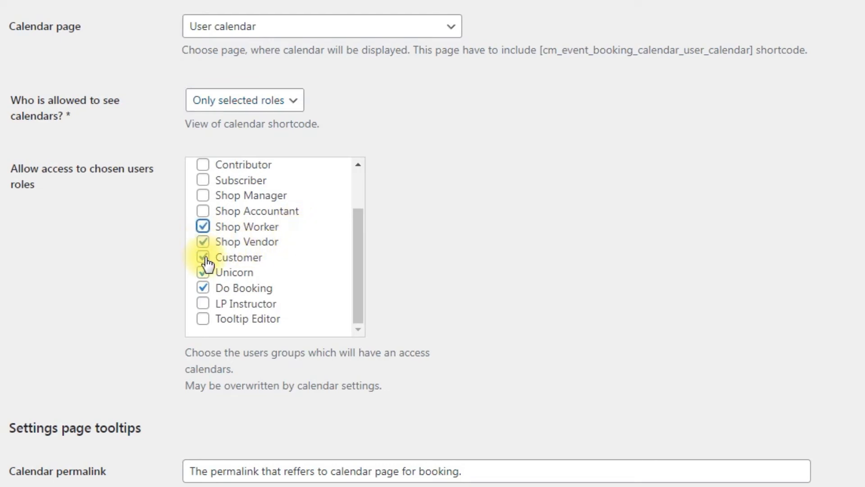
pyautogui.click(203, 319)
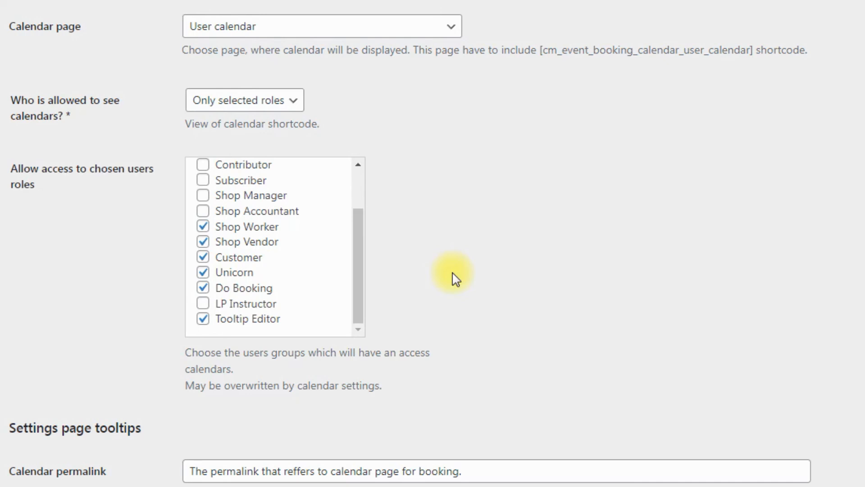
pyautogui.scroll(-15, 338, 289)
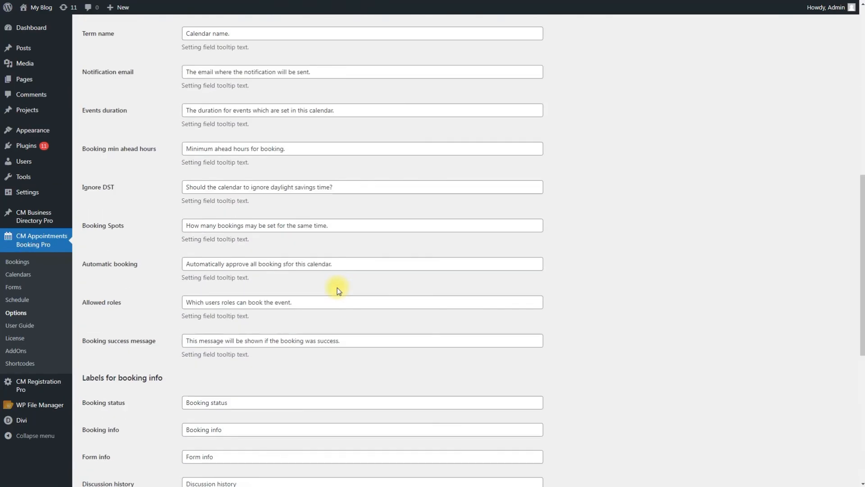
pyautogui.scroll(-1, 339, 290)
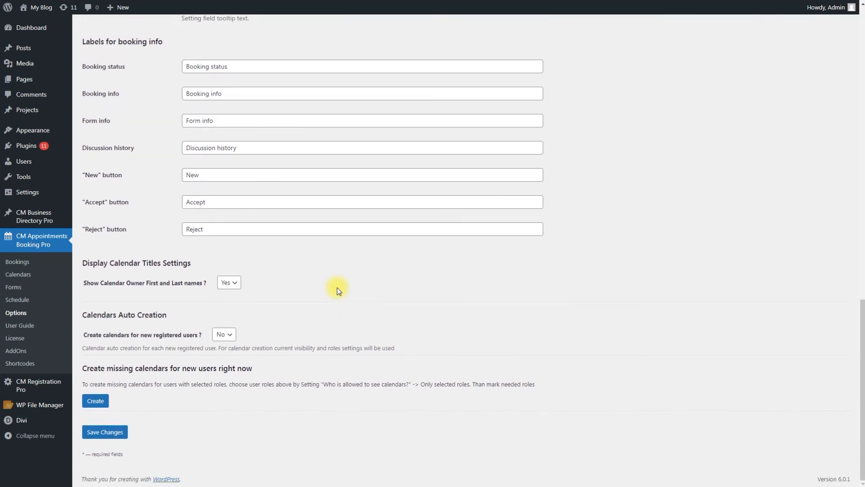
pyautogui.click(116, 430)
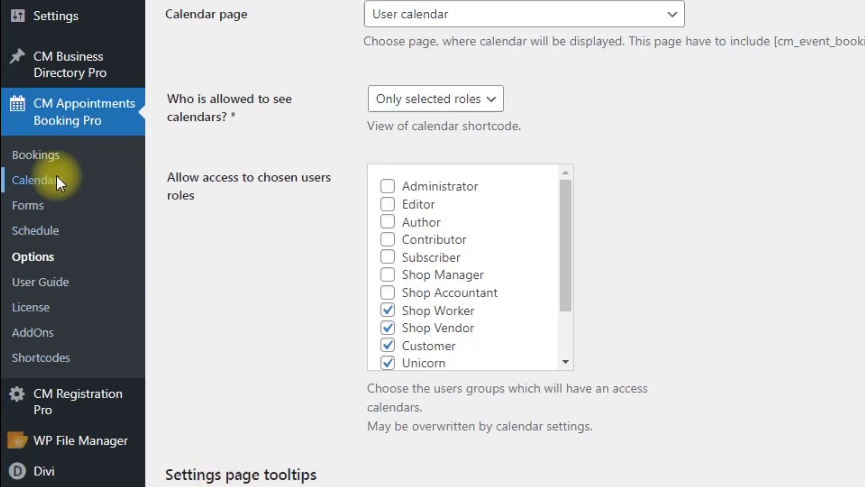
# Step: Set Calendar for Creative Minds to Only selected roles, tick Do Booking and Unicorn, and update
pyautogui.click(28, 271)
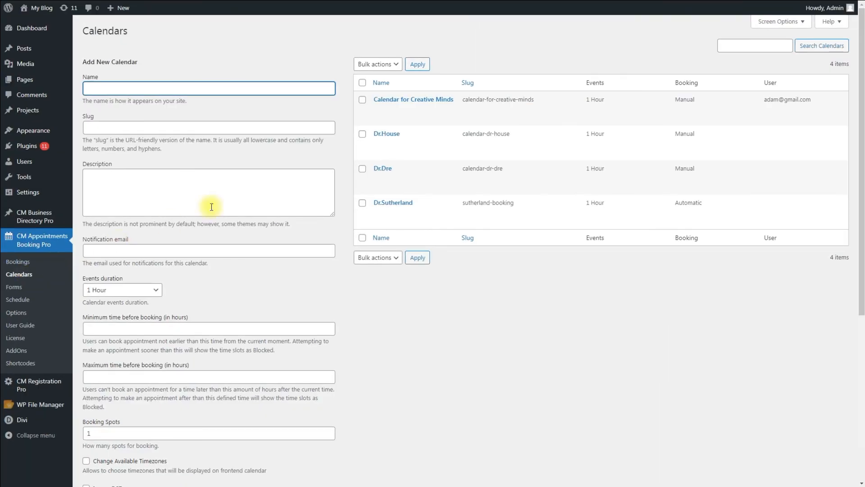
pyautogui.click(381, 109)
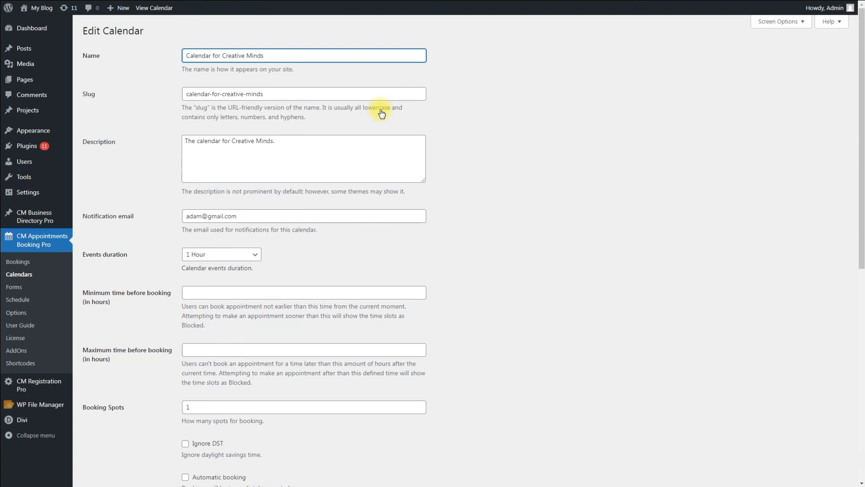
pyautogui.scroll(-7, 488, 218)
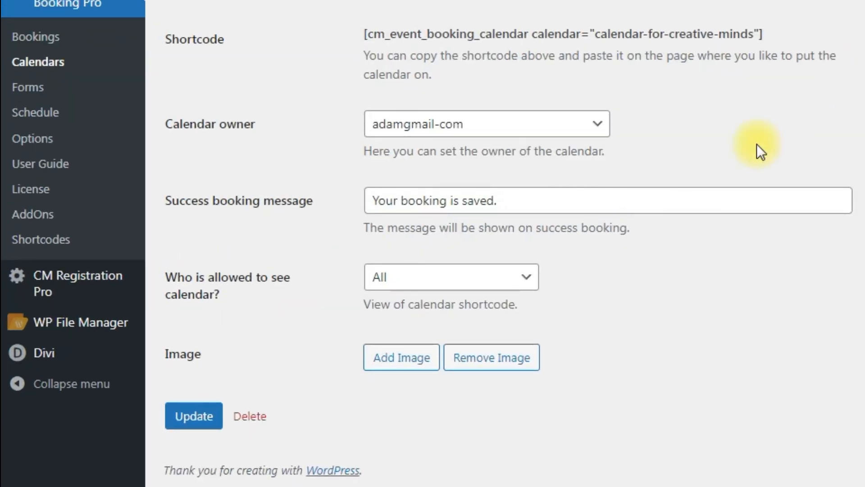
pyautogui.click(527, 279)
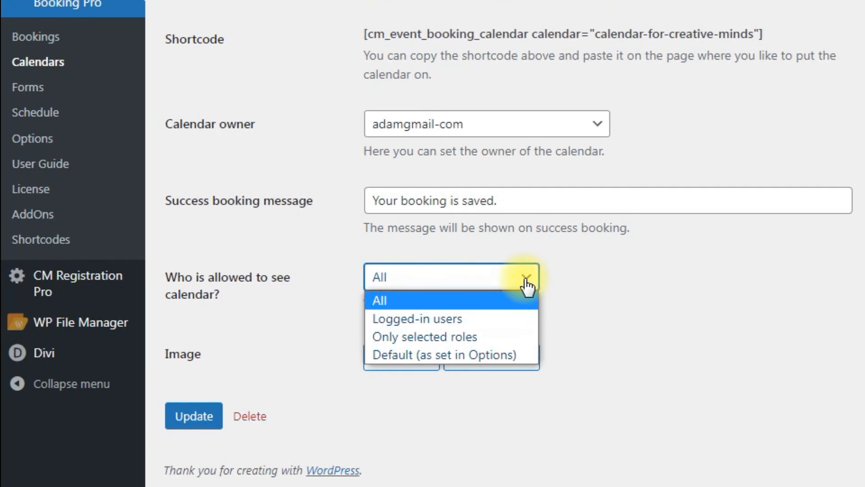
pyautogui.click(523, 339)
pyautogui.scroll(-5, 610, 320)
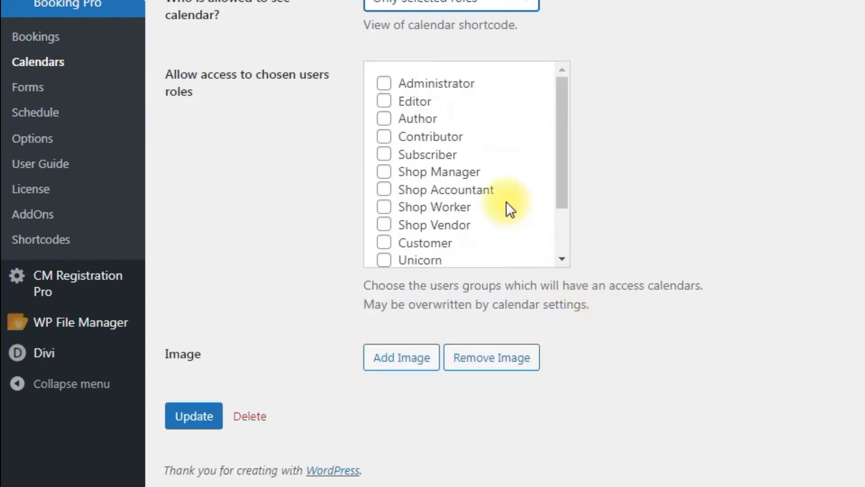
pyautogui.scroll(-3, 500, 191)
pyautogui.click(385, 213)
pyautogui.click(385, 194)
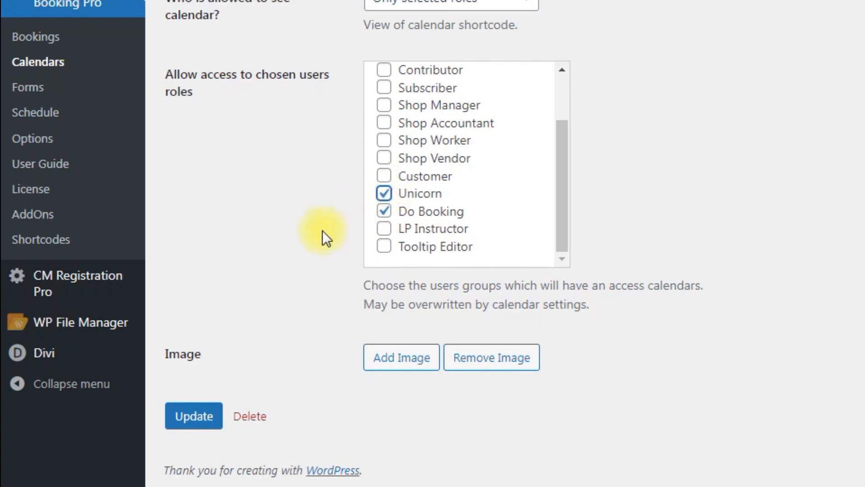
pyautogui.click(205, 415)
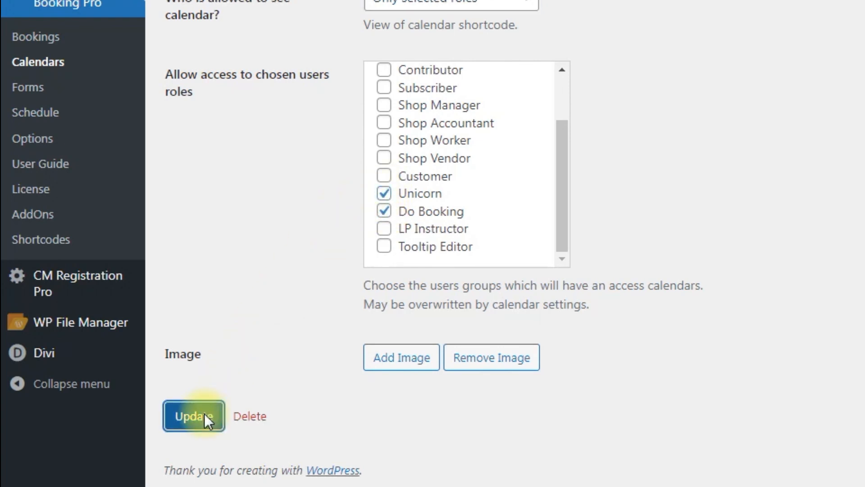